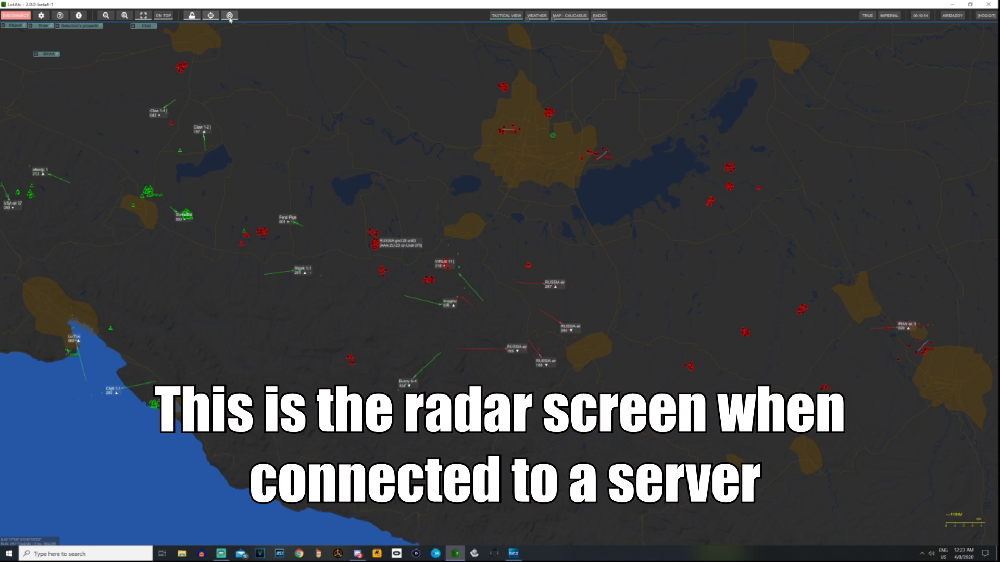
pyautogui.scroll(-2, 242, 289)
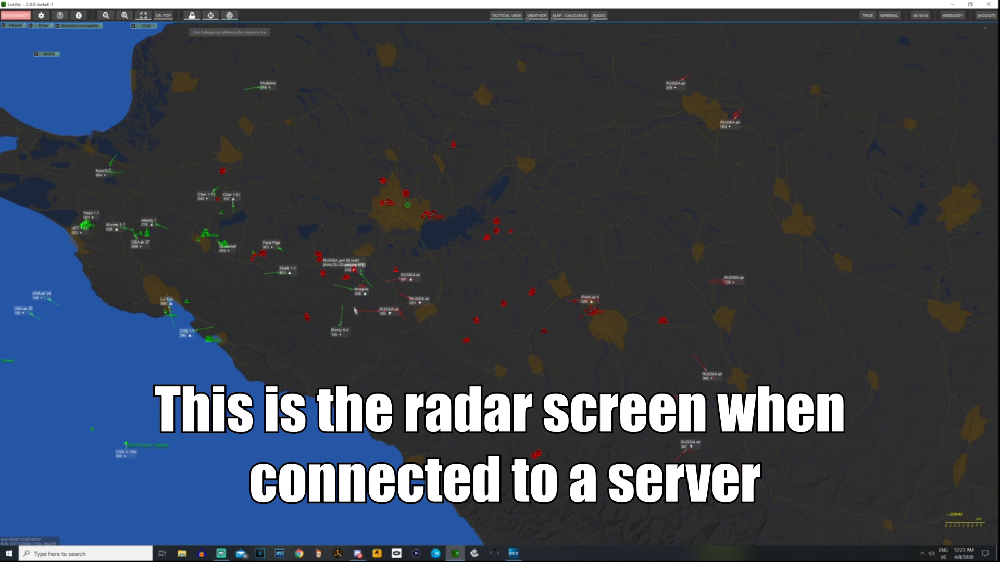
pyautogui.press('ctrl')
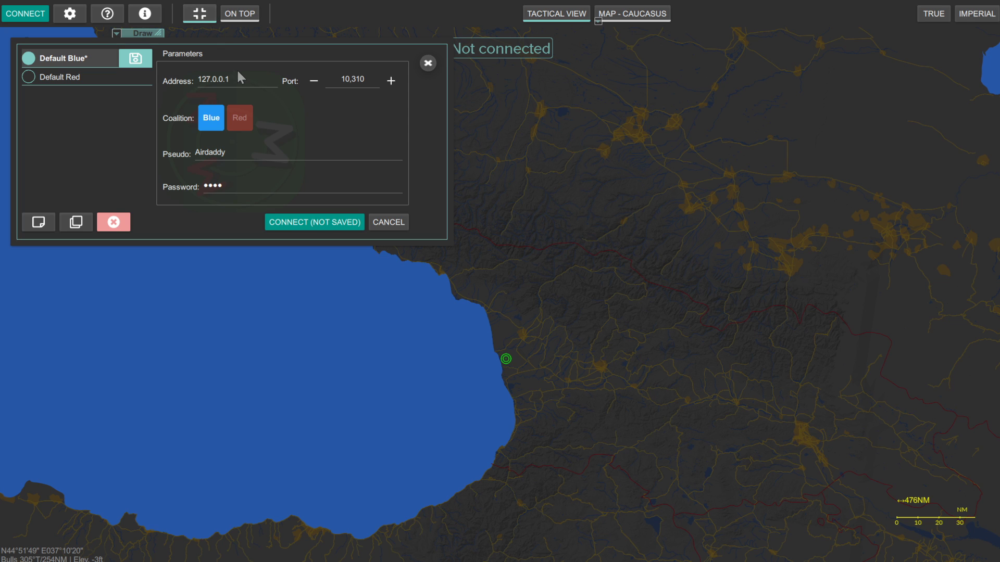
# Step: Connect to the server at 127.0.0.1 on port 10,310 as the Blue coalition, and minimize the Chat window
pyautogui.click(302, 187)
pyautogui.click(384, 224)
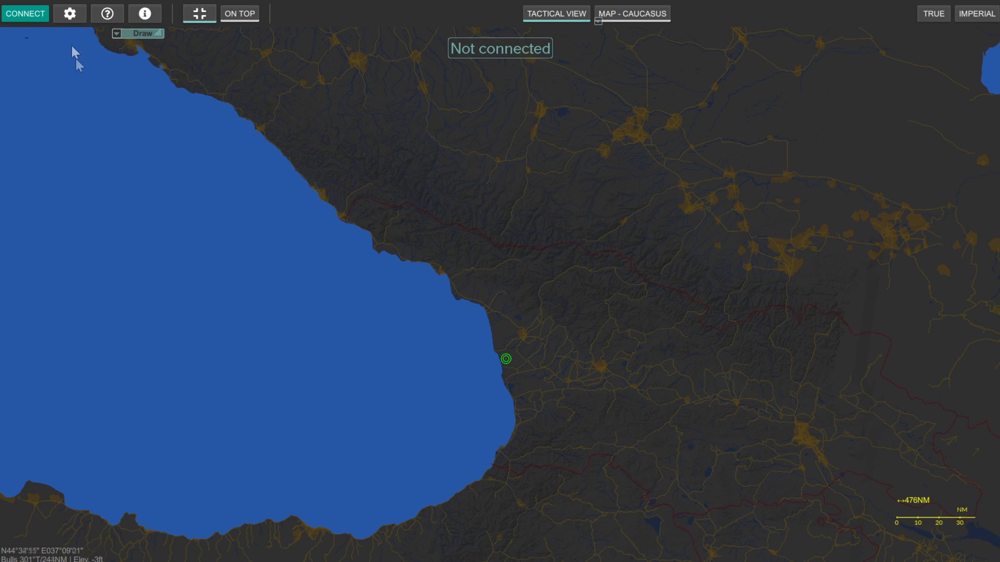
pyautogui.click(37, 17)
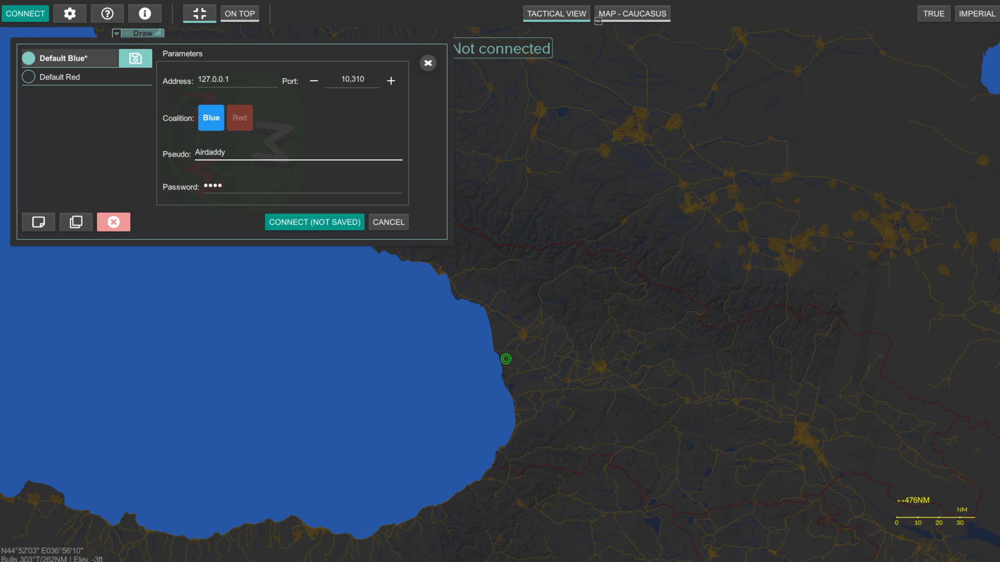
pyautogui.click(224, 81)
pyautogui.click(261, 154)
pyautogui.click(311, 220)
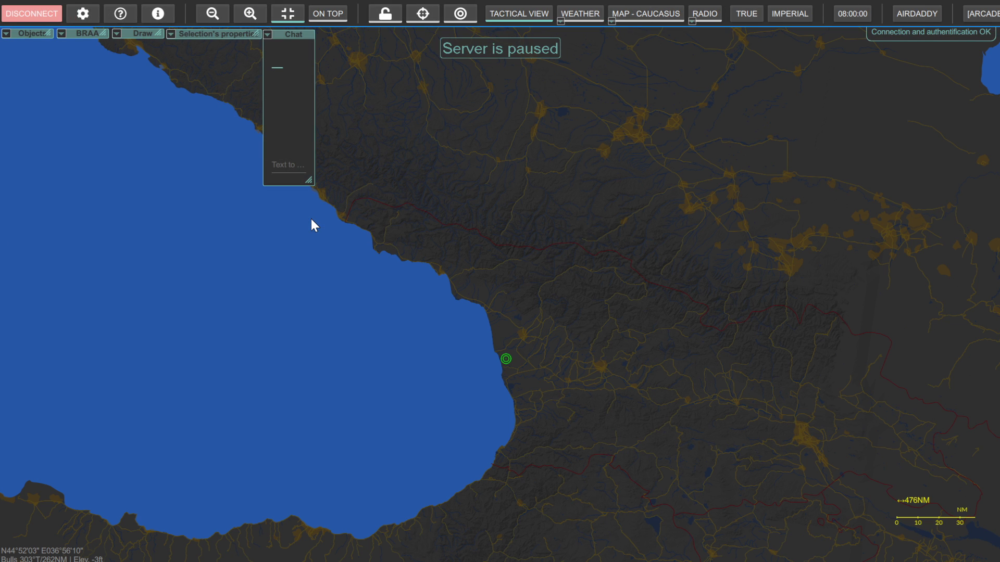
pyautogui.click(268, 34)
pyautogui.click(279, 61)
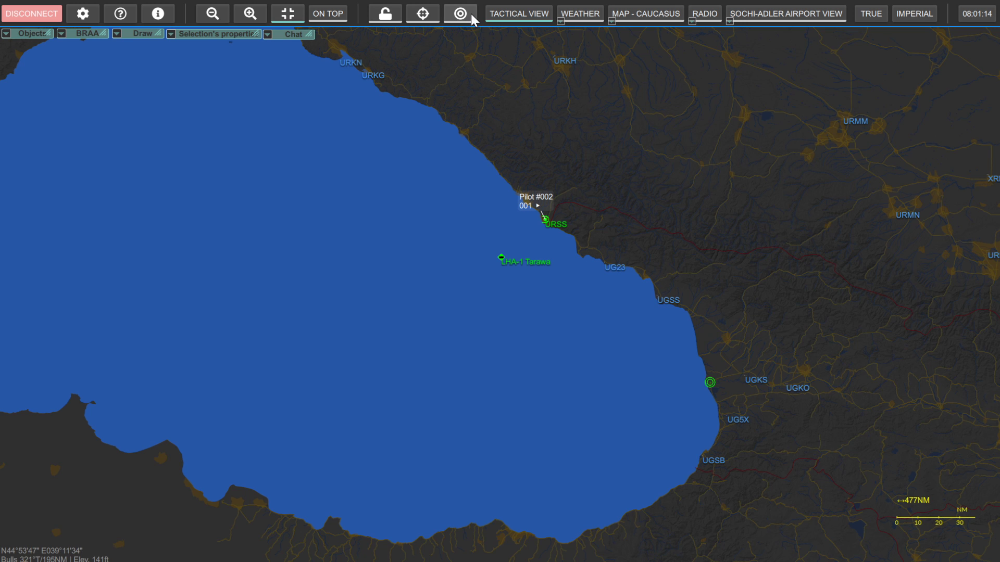
# Step: Use the bullseye as the measuring reference and measure the bearing and range to a point at sea southwest of LHA-1 Tarawa
pyautogui.click(470, 14)
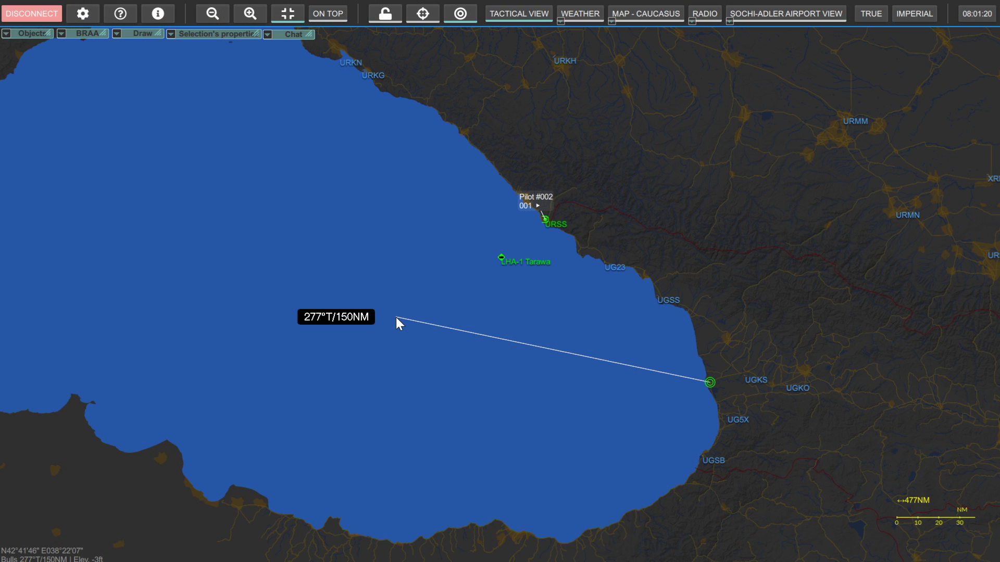
pyautogui.moveTo(396, 319); pyautogui.dragTo(396, 318)
# Step: Stop using the bullseye as reference and examine the hostile contacts Pilot #007 and Pilot #005 over the western sea
pyautogui.moveTo(318, 274); pyautogui.dragTo(466, 321)
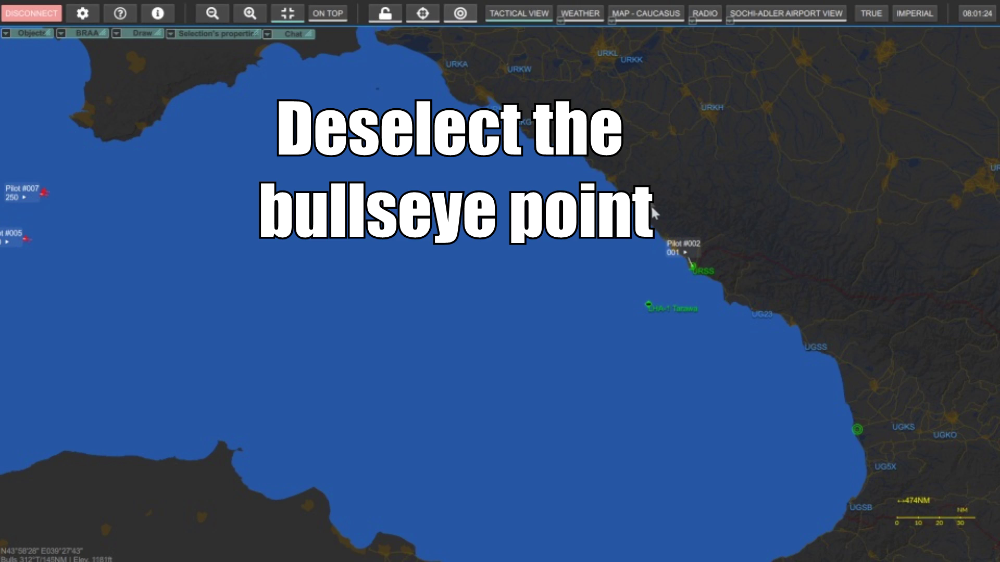
pyautogui.moveTo(692, 273); pyautogui.dragTo(155, 223)
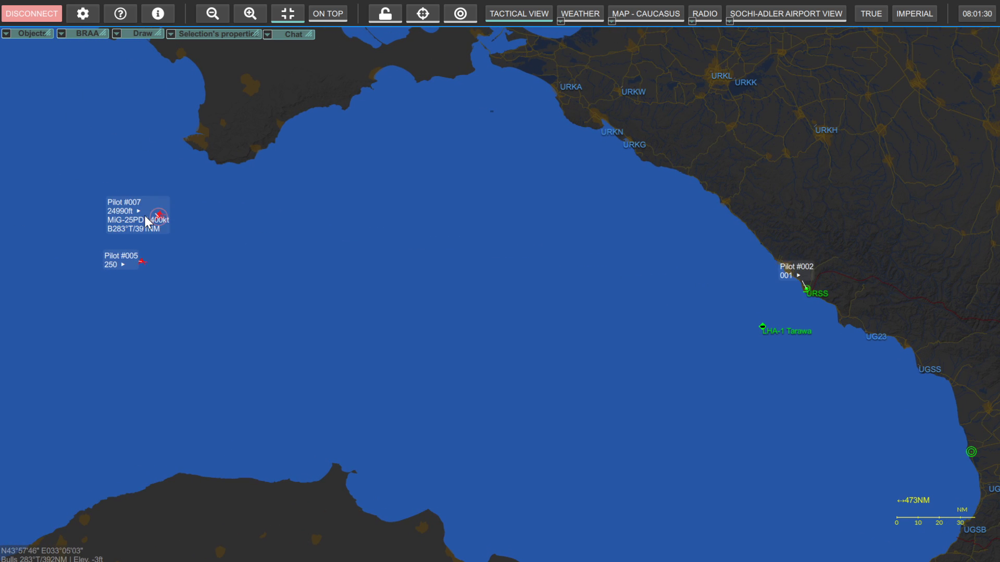
pyautogui.scroll(5, 145, 216)
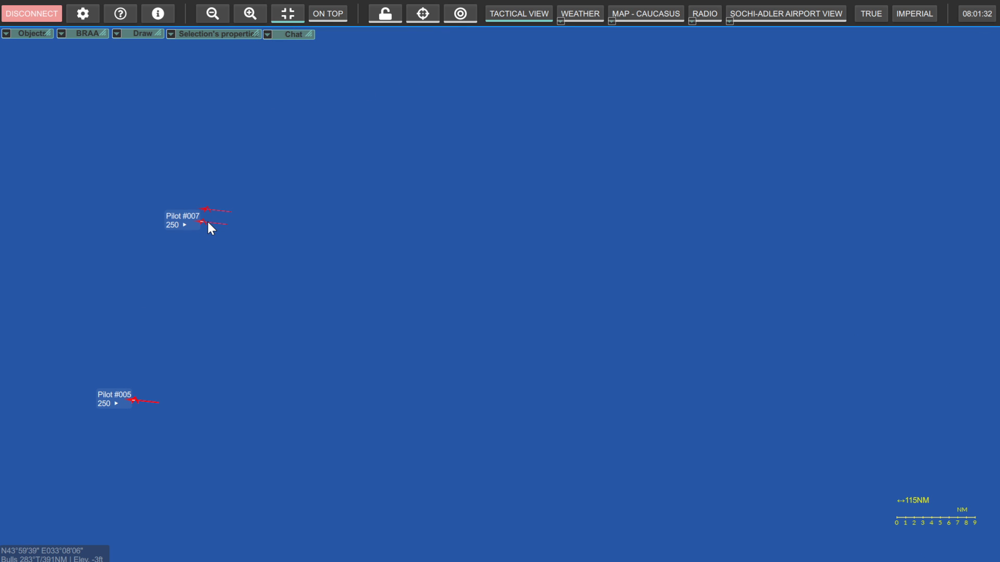
pyautogui.scroll(-5, 207, 219)
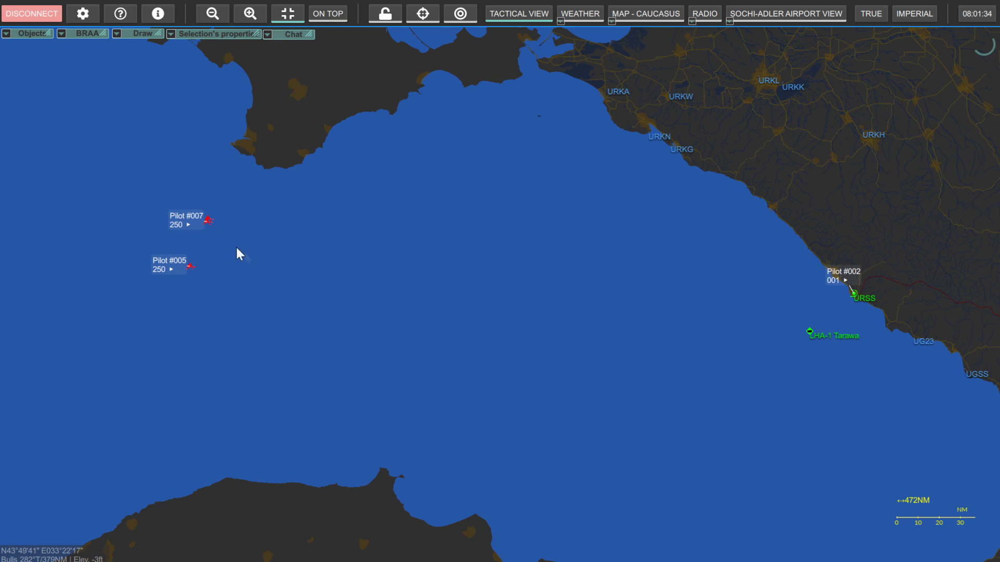
pyautogui.moveTo(482, 310); pyautogui.dragTo(377, 289)
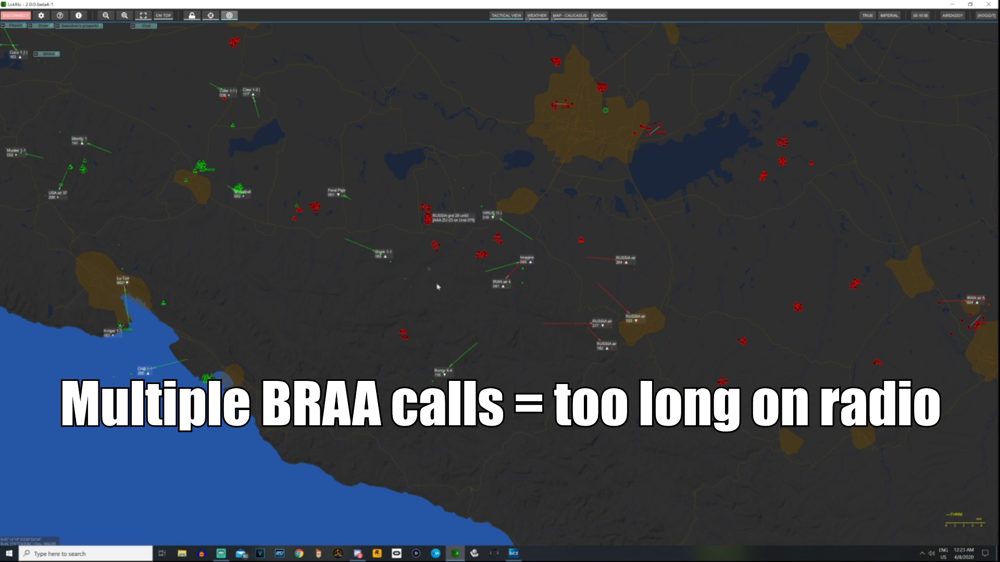
# Step: Examine the friendly and hostile aircraft around the central front and toggle the bullseye measuring reference
pyautogui.moveTo(429, 321); pyautogui.dragTo(374, 345)
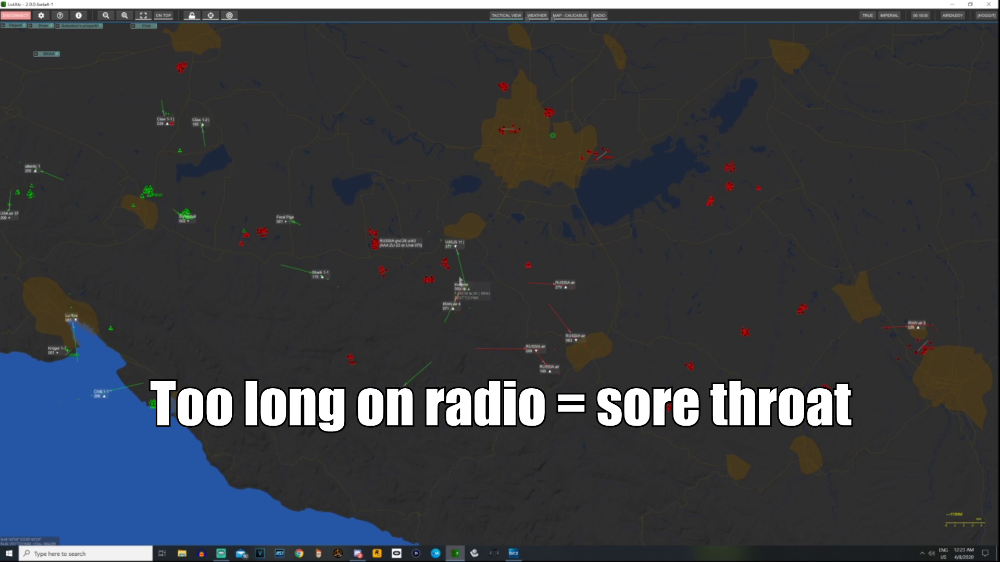
pyautogui.moveTo(457, 252)
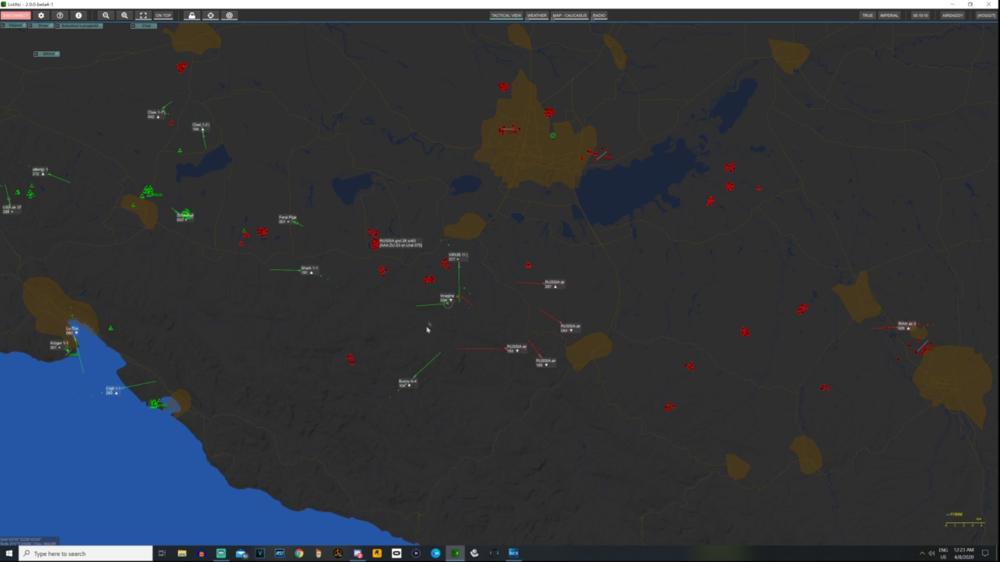
pyautogui.moveTo(459, 301)
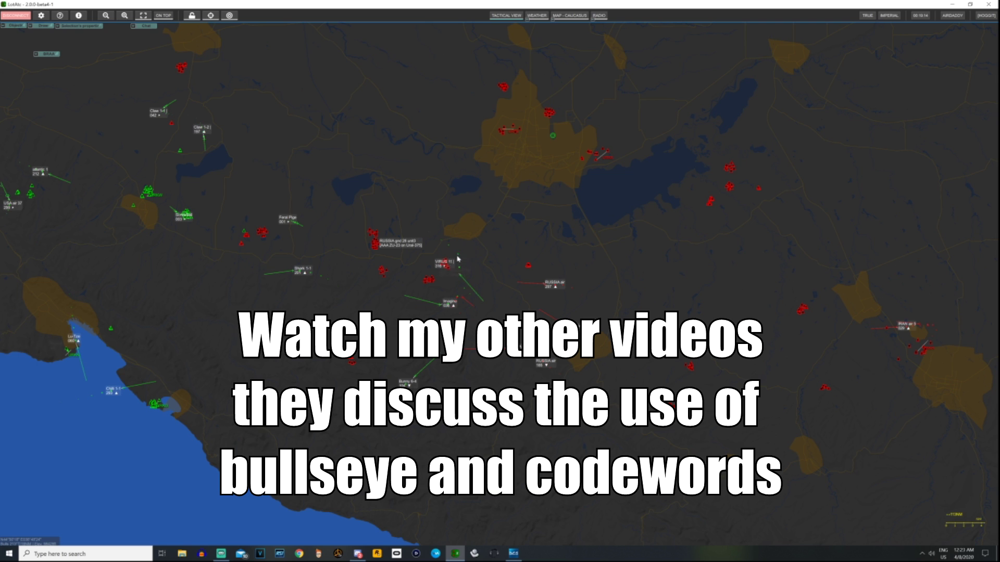
pyautogui.click(229, 15)
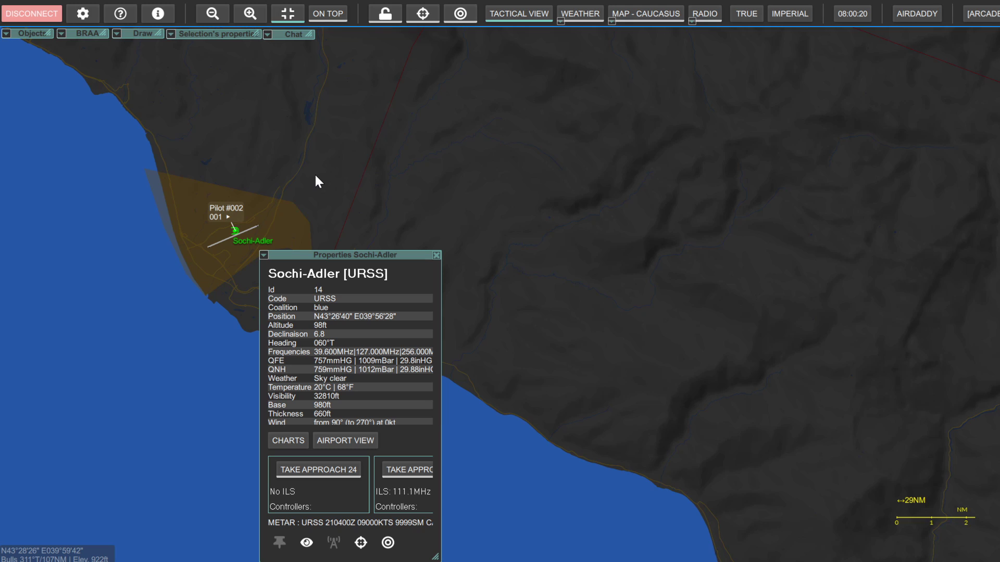
# Step: Close and reopen the Sochi-Adler properties, and open the airport view from them
pyautogui.click(434, 255)
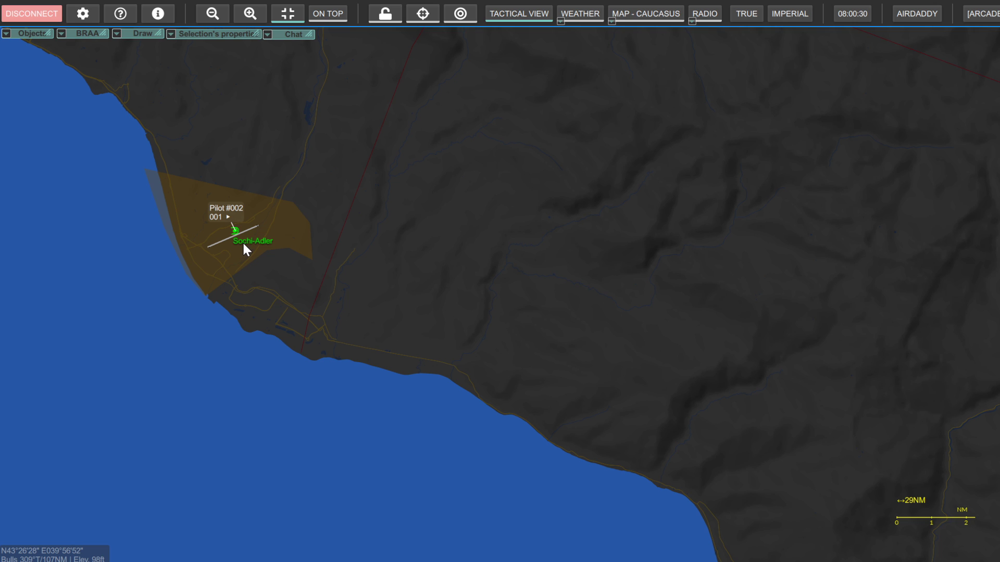
pyautogui.rightClick(243, 243)
pyautogui.moveTo(316, 258)
pyautogui.click(395, 260)
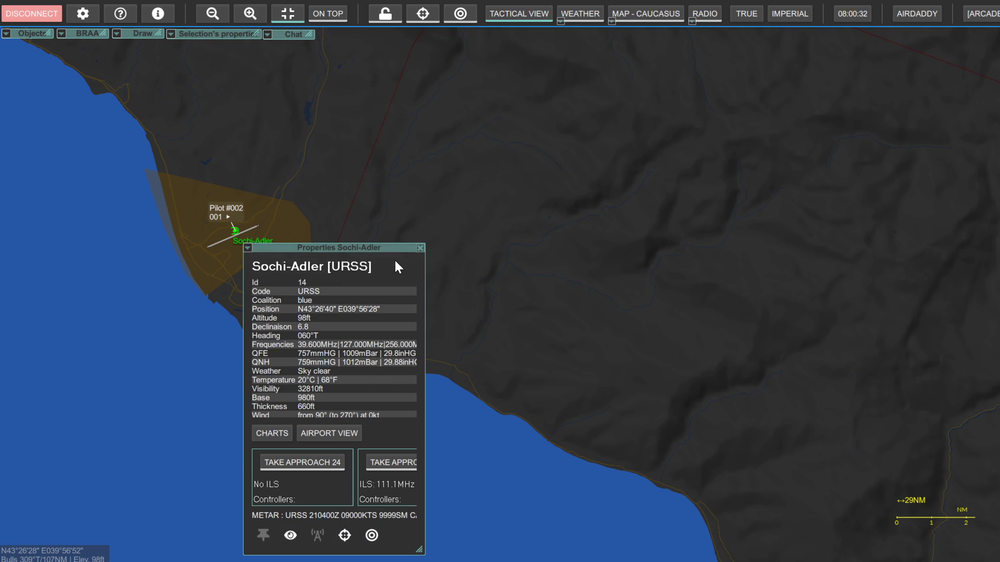
pyautogui.click(329, 432)
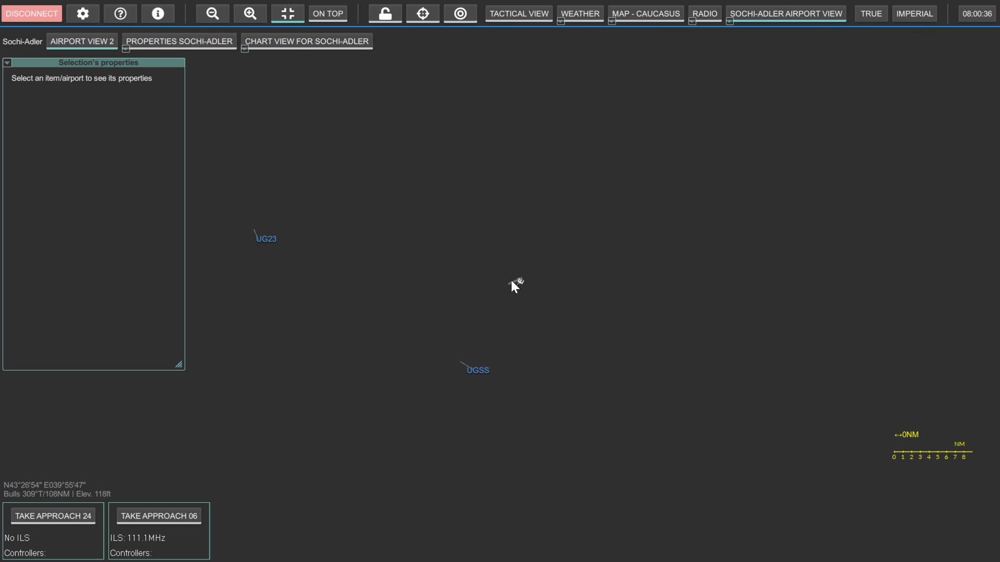
# Step: Inspect the Sochi-Adler runway and taxiway layout and take the approach for runway 24
pyautogui.scroll(8, 512, 278)
pyautogui.moveTo(542, 273); pyautogui.dragTo(448, 348)
pyautogui.scroll(3, 448, 347)
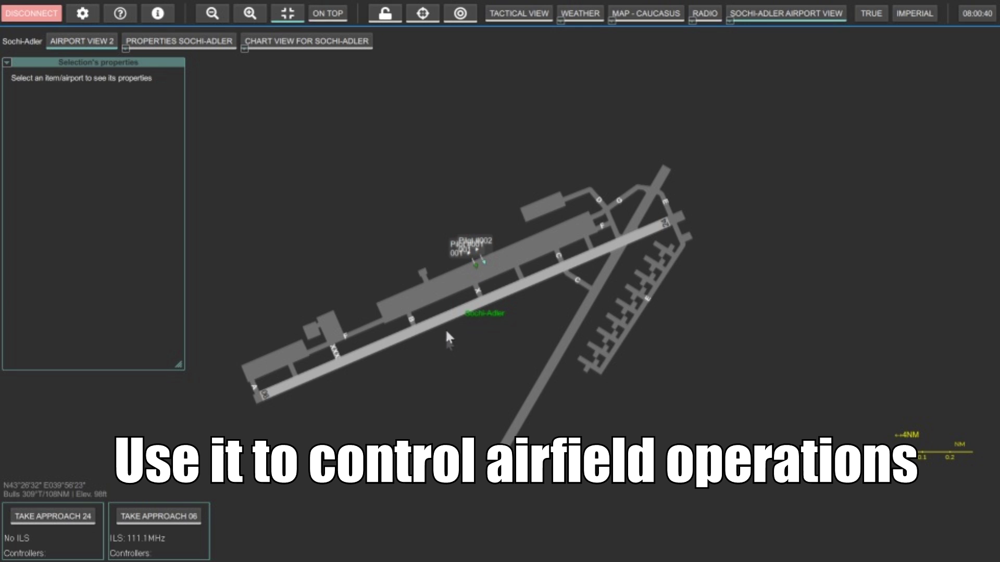
pyautogui.scroll(-4, 447, 332)
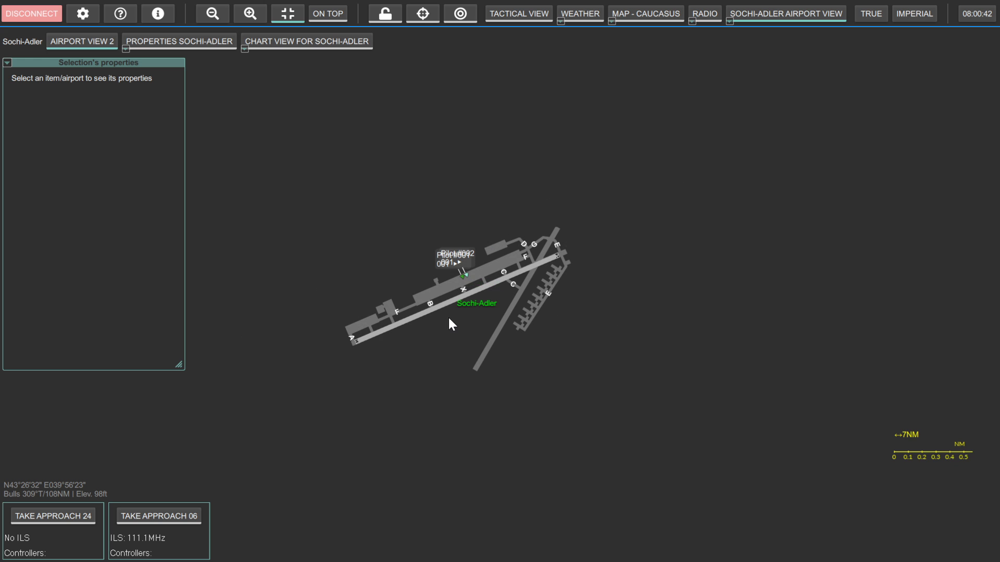
pyautogui.click(79, 516)
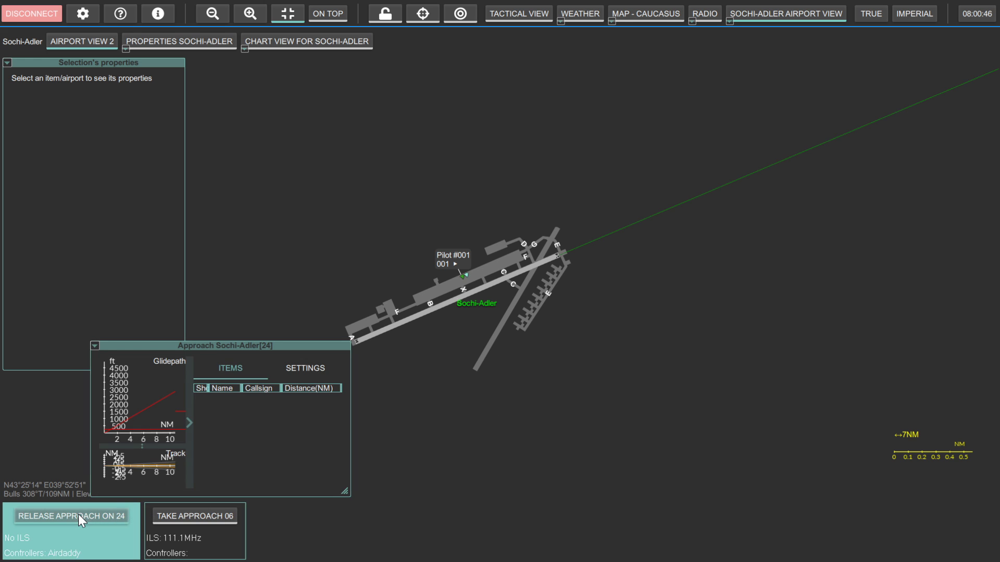
# Step: Widen the Sochi-Adler runway 24 approach window and move it clear of the airfield layout
pyautogui.moveTo(267, 345); pyautogui.dragTo(254, 116)
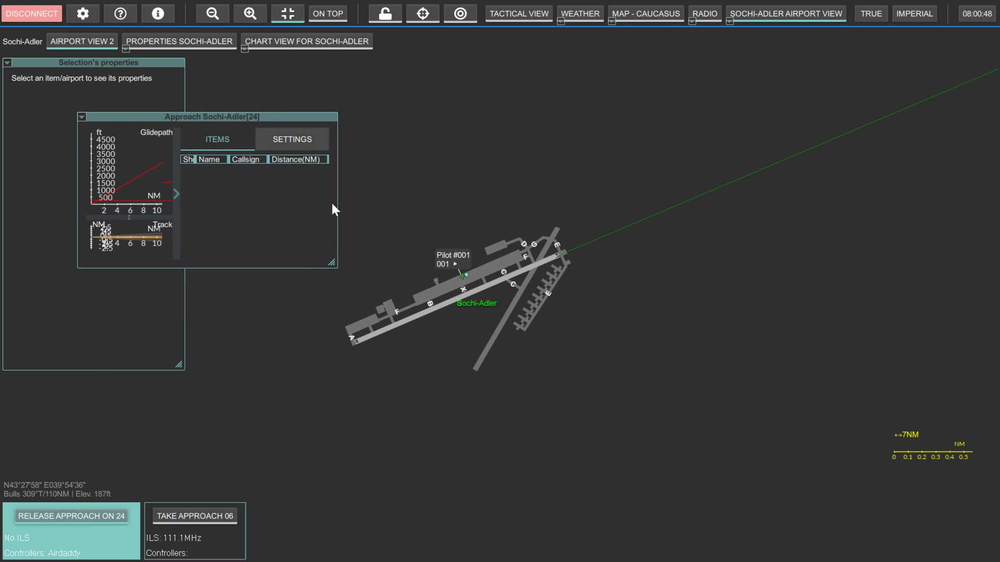
pyautogui.moveTo(333, 264); pyautogui.dragTo(624, 277)
pyautogui.moveTo(405, 117); pyautogui.dragTo(371, 63)
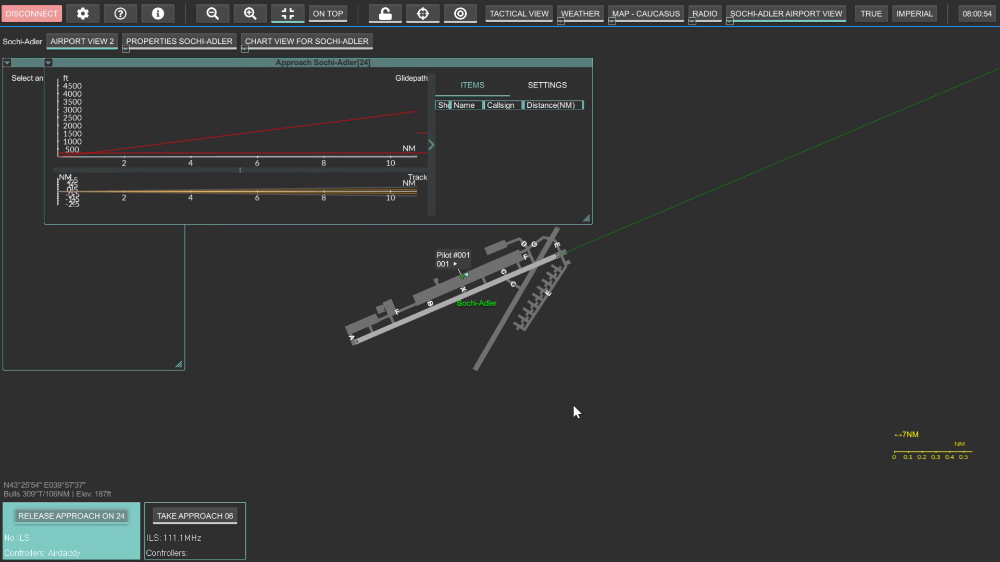
pyautogui.scroll(-1, 573, 404)
pyautogui.scroll(-2, 639, 250)
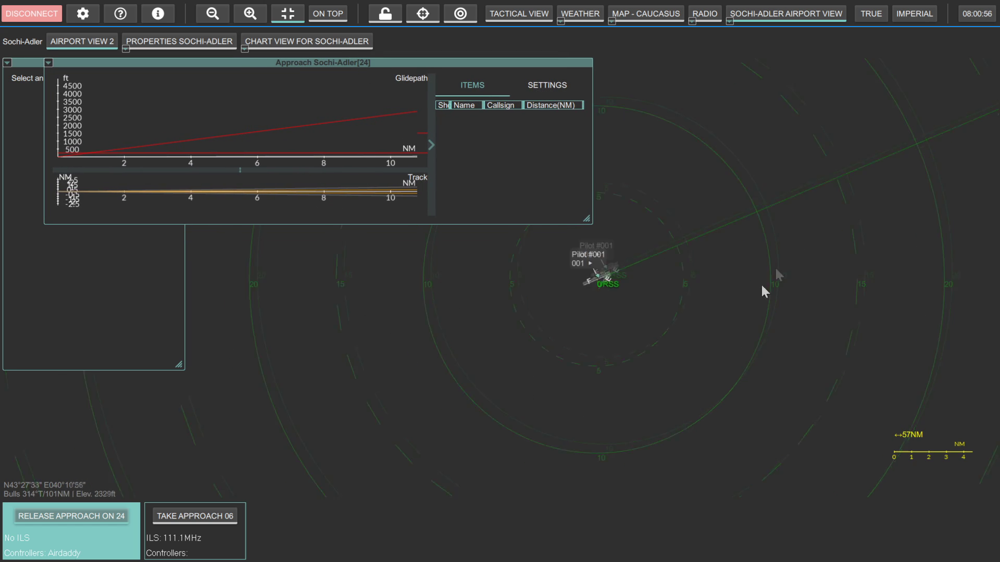
pyautogui.moveTo(766, 290); pyautogui.dragTo(648, 330)
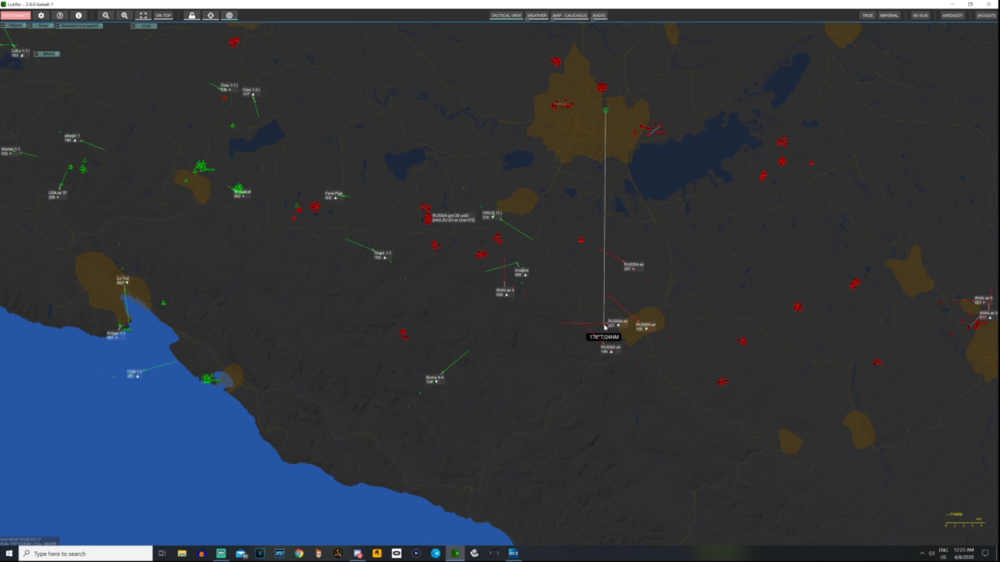
# Step: Measure the bearing and range from the bullseye to the group of RUSSIA air contacts directly south of it
pyautogui.moveTo(605, 327); pyautogui.dragTo(603, 324)
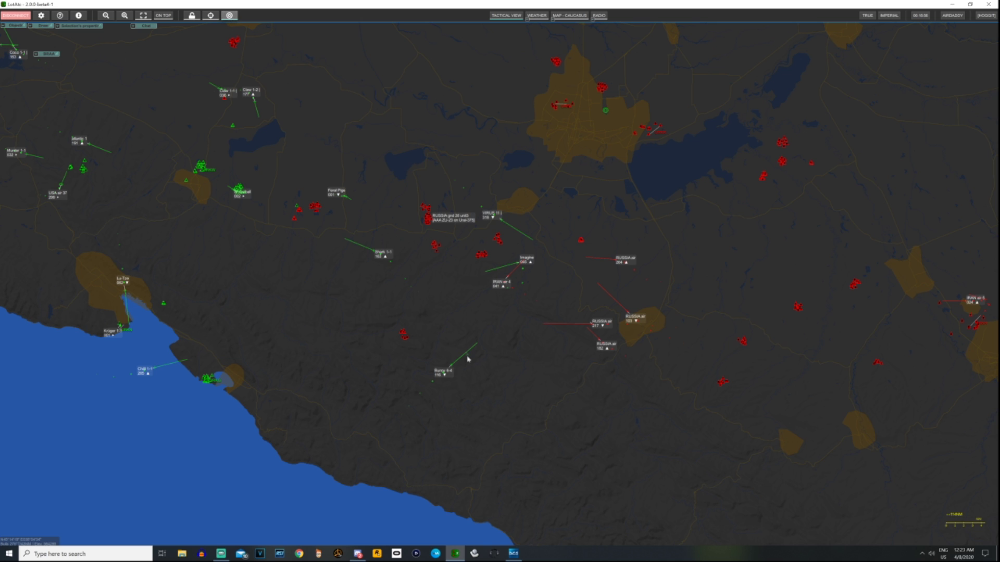
pyautogui.moveTo(424, 339); pyautogui.dragTo(379, 343)
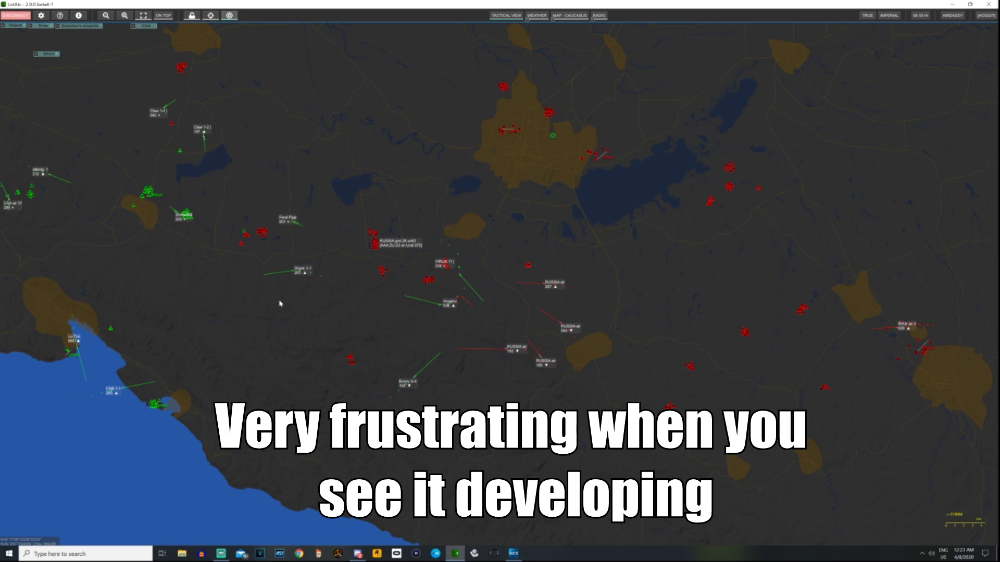
pyautogui.scroll(-1, 280, 303)
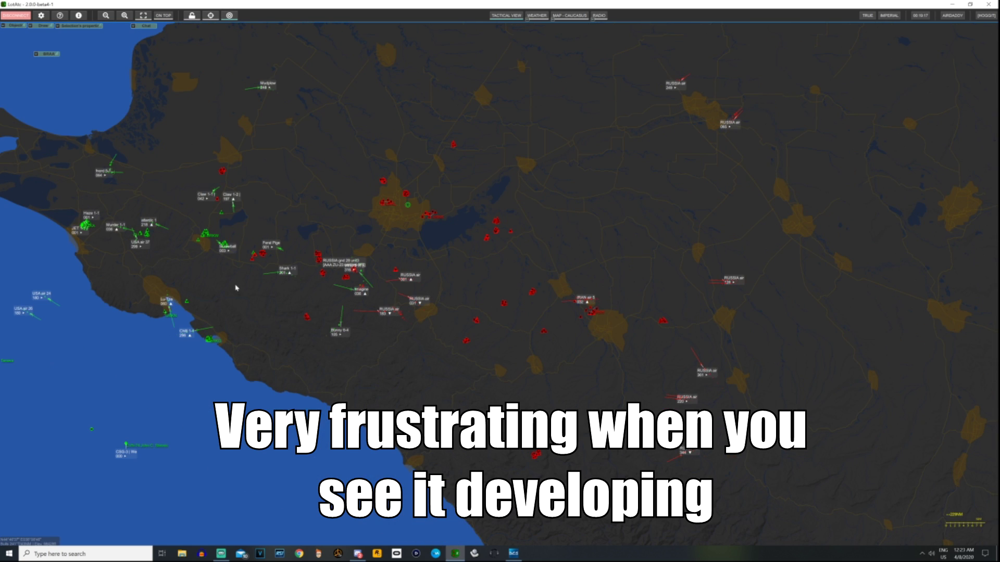
pyautogui.press('ctrl')
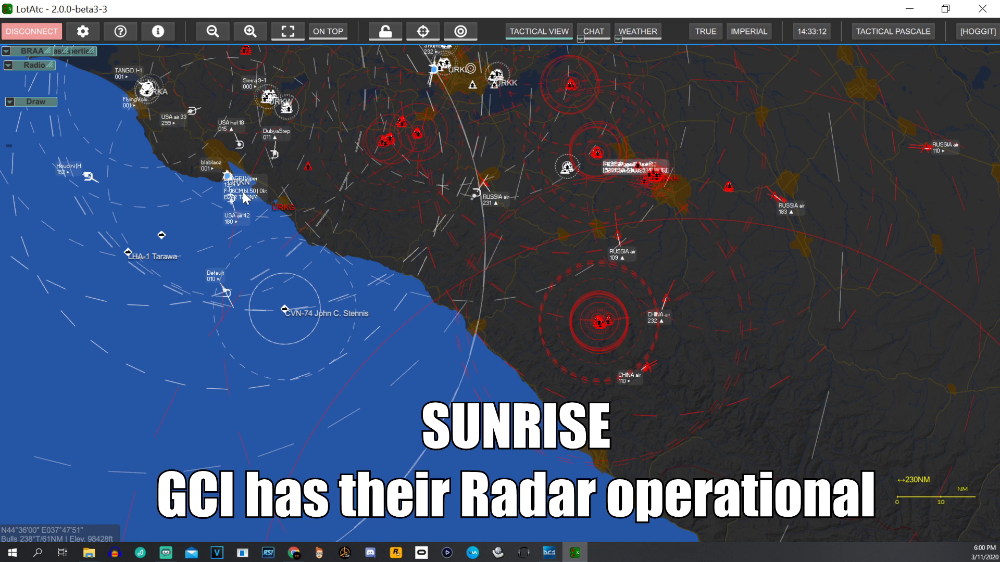
# Step: Examine at close range the RUSSIA air contact meeting REAPER 51 south of the bullseye
pyautogui.moveTo(215, 281)
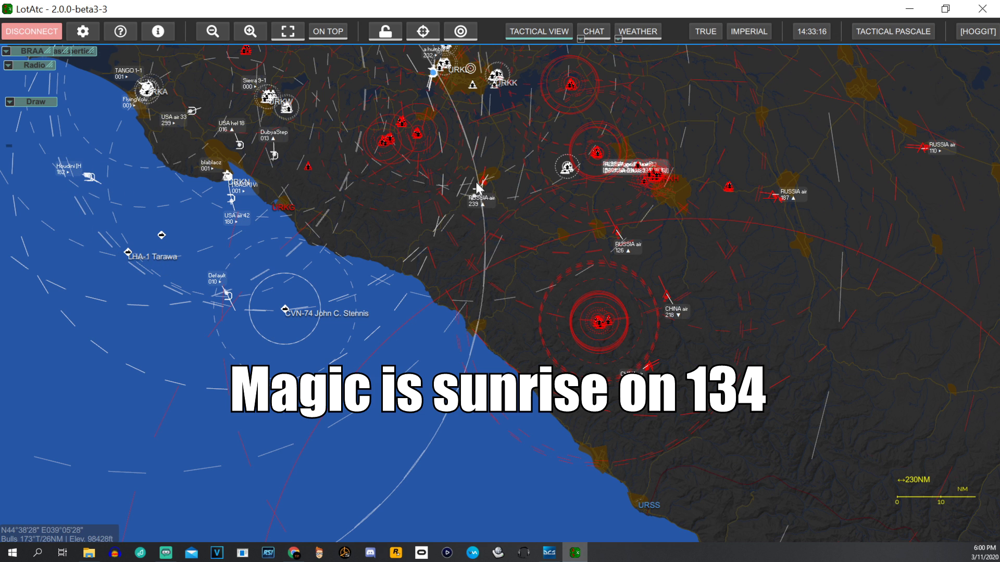
pyautogui.scroll(3, 490, 250)
pyautogui.scroll(1, 495, 302)
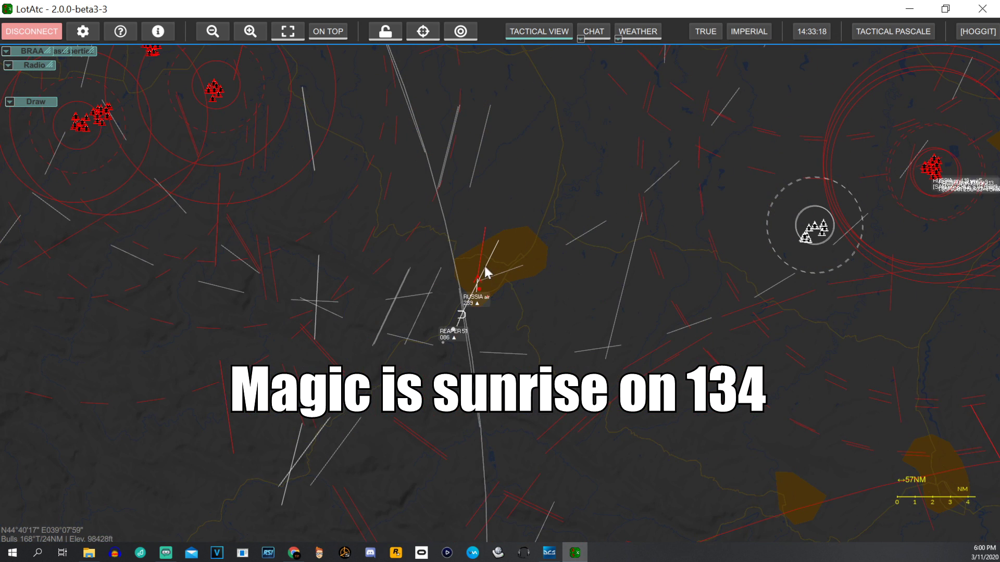
pyautogui.moveTo(471, 289)
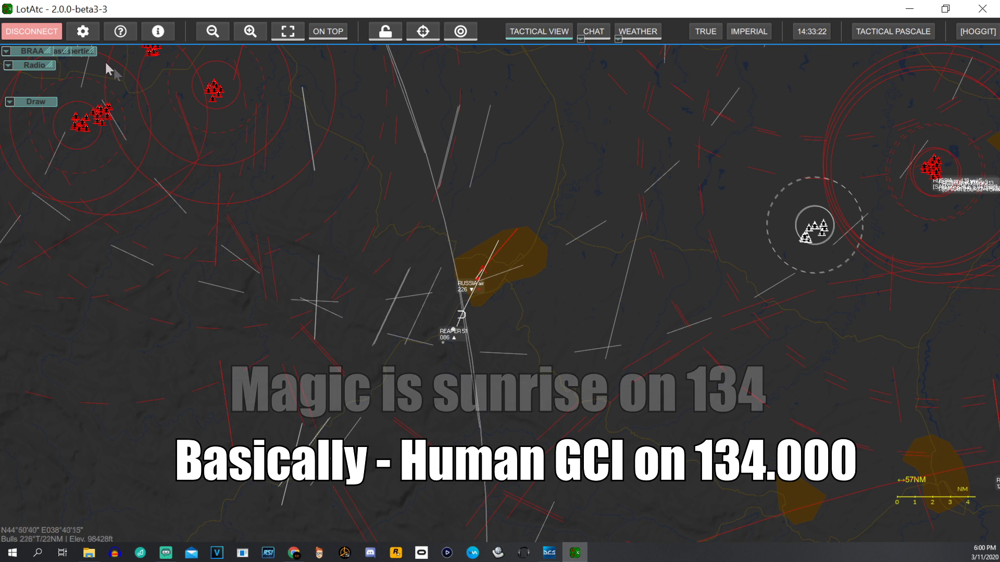
# Step: Unstack the collapsed BRAA, Selection's properties and Map - Caucasus windows into one column, restoring and re-minimizing the Map window on the way
pyautogui.moveTo(76, 52)
pyautogui.mouseDown()
pyautogui.moveTo(76, 153)
pyautogui.moveTo(56, 101)
pyautogui.mouseUp()
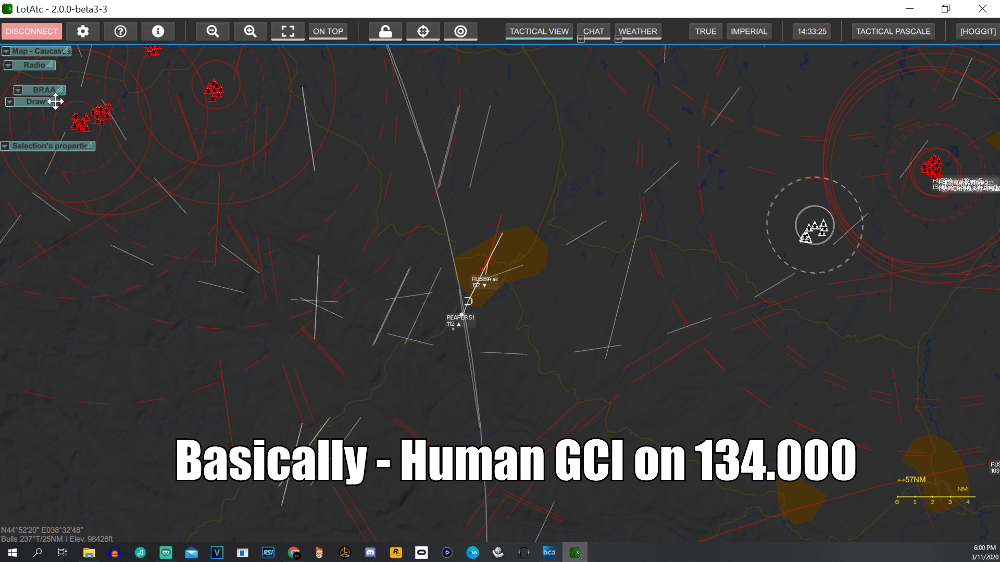
pyautogui.rightClick(8, 49)
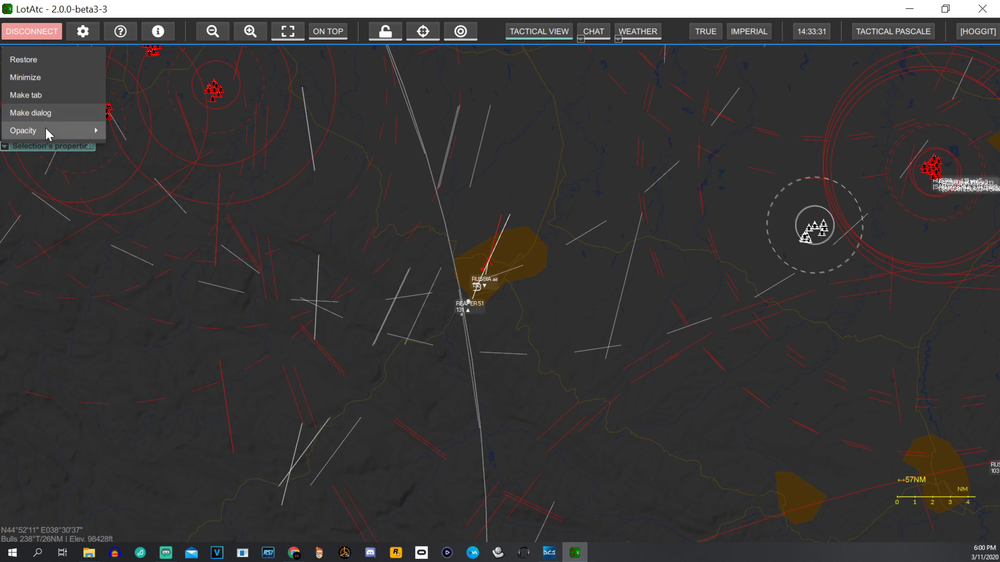
pyautogui.click(30, 60)
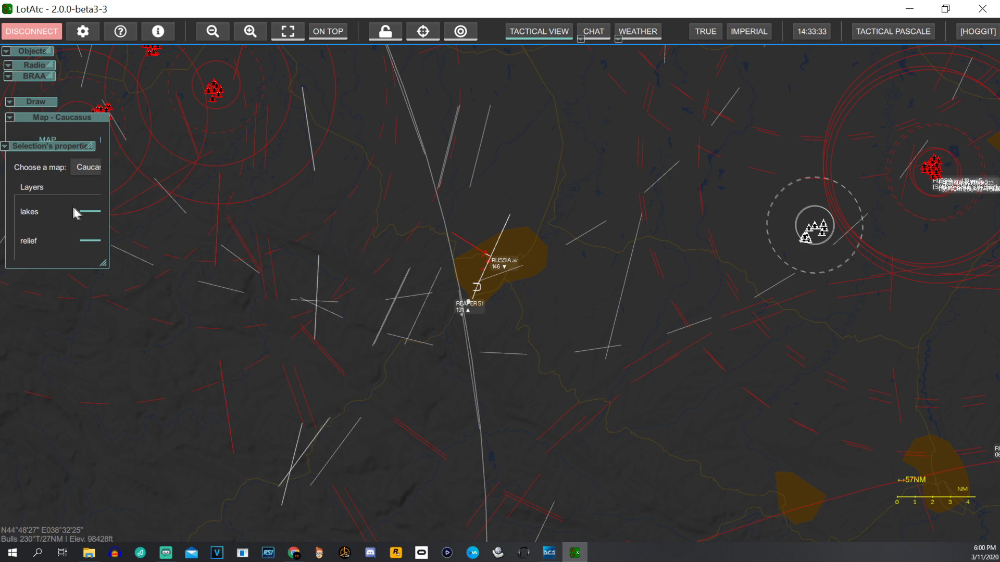
pyautogui.rightClick(9, 121)
pyautogui.click(26, 143)
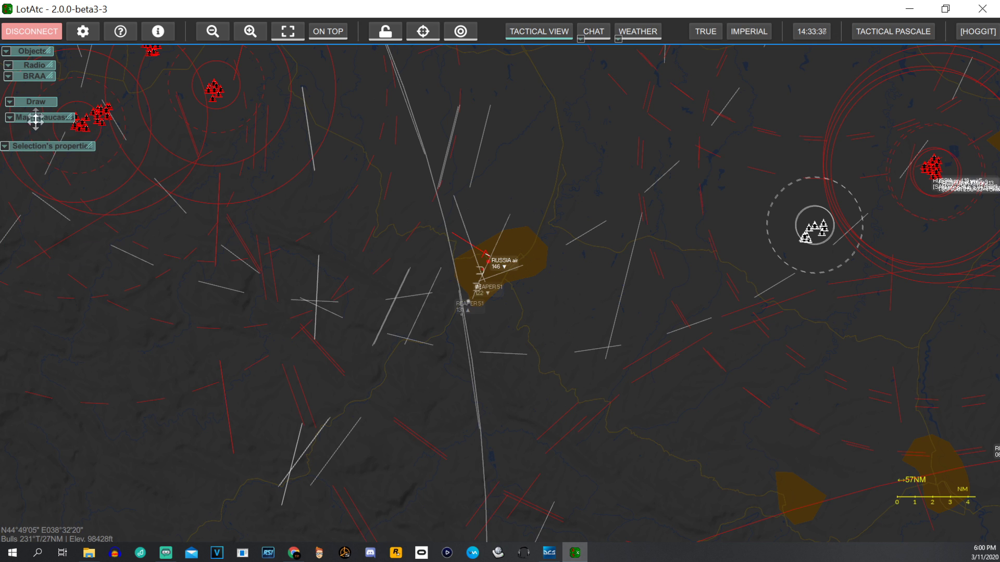
pyautogui.moveTo(37, 146); pyautogui.dragTo(39, 88)
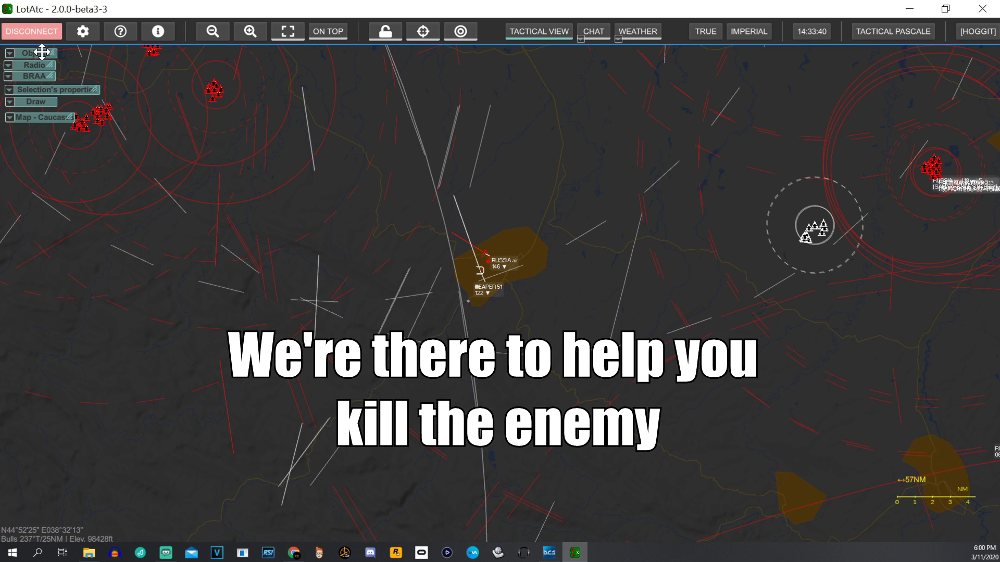
# Step: Restore the Objects window, place it on the map clear of the collapsed windows, and open its window options
pyautogui.moveTo(57, 104); pyautogui.dragTo(35, 156)
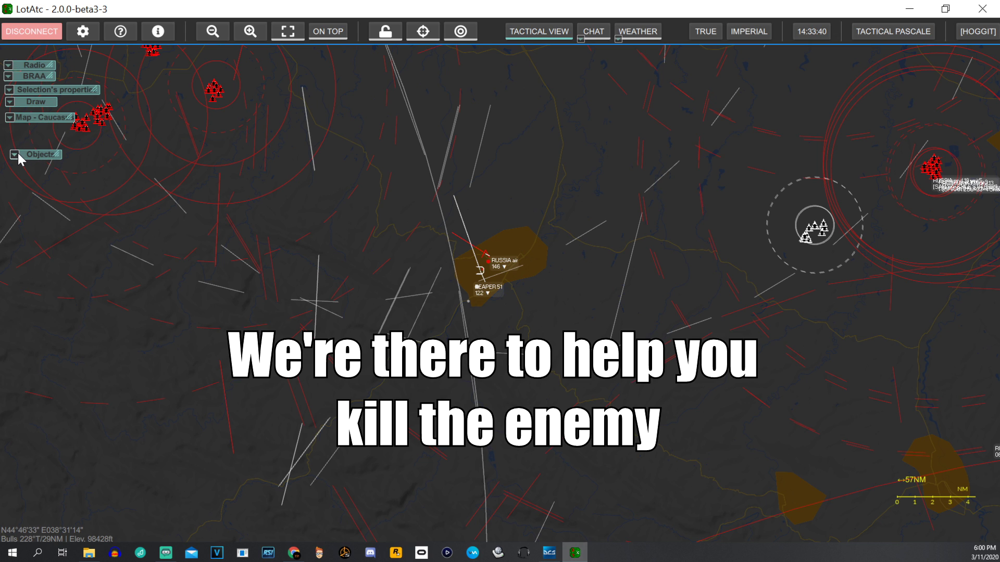
pyautogui.click(17, 153)
pyautogui.click(31, 165)
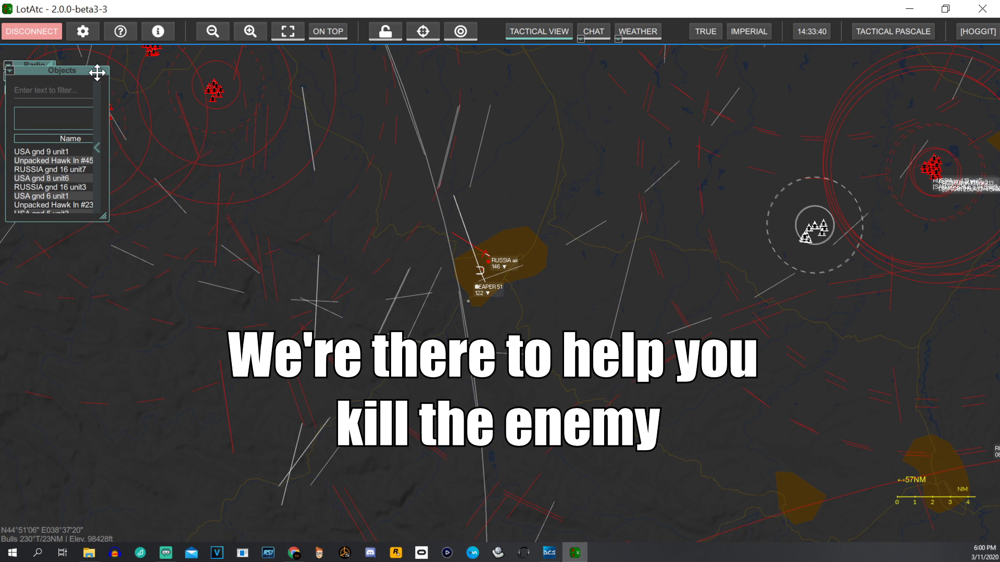
pyautogui.moveTo(108, 96); pyautogui.dragTo(304, 110)
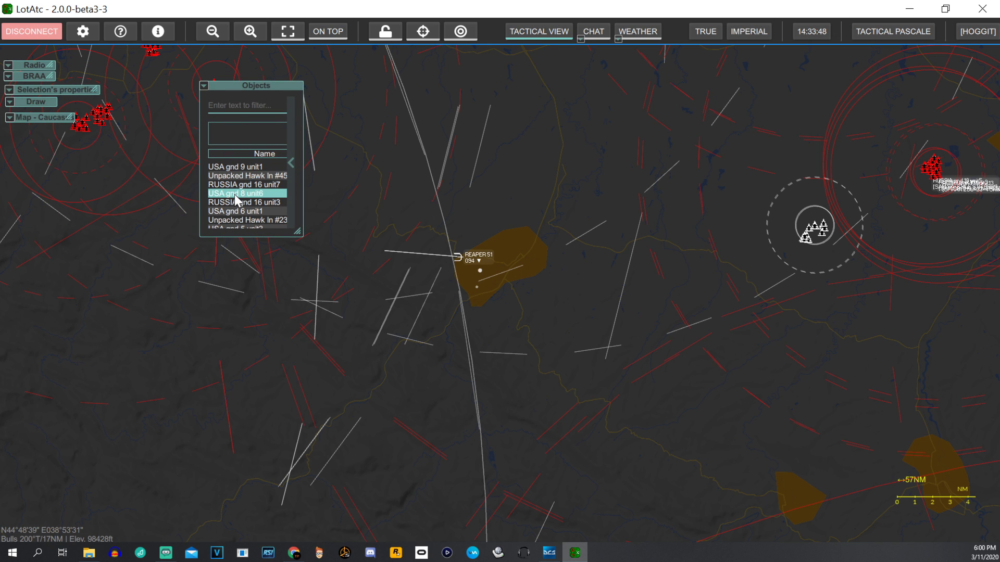
pyautogui.click(204, 86)
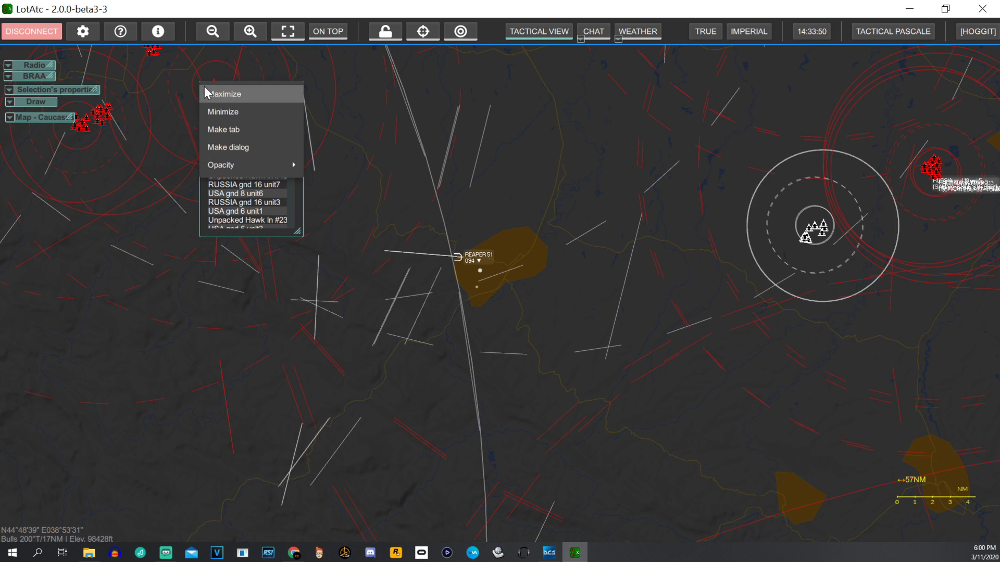